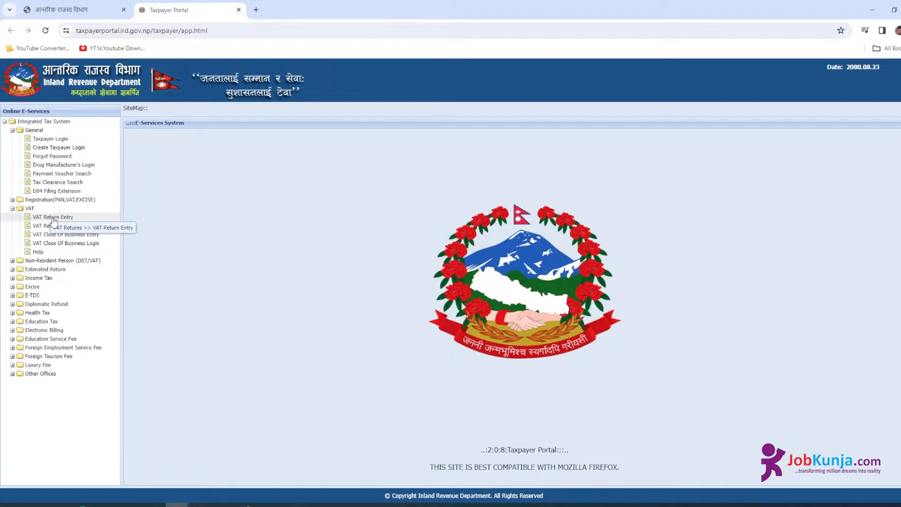
# - Log in to the taxpayer account with the PAN, username and password
pyautogui.click(50, 138)
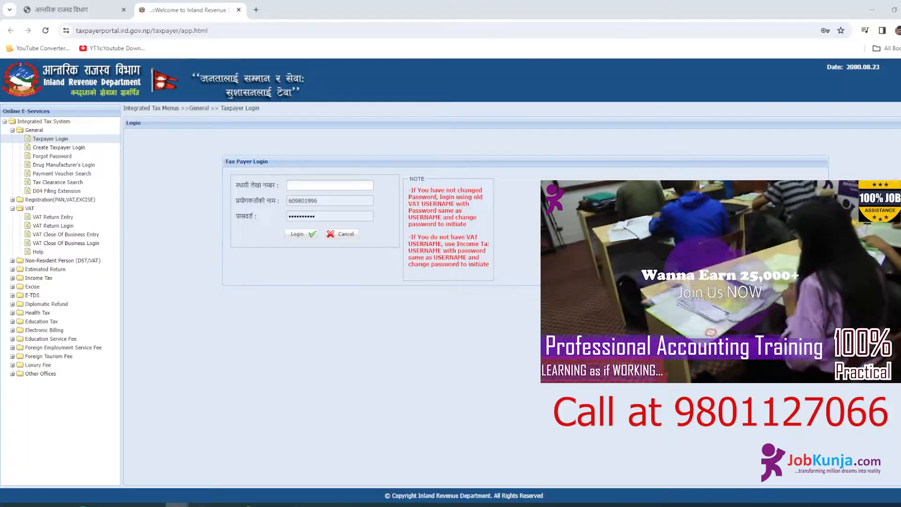
pyautogui.click(297, 187)
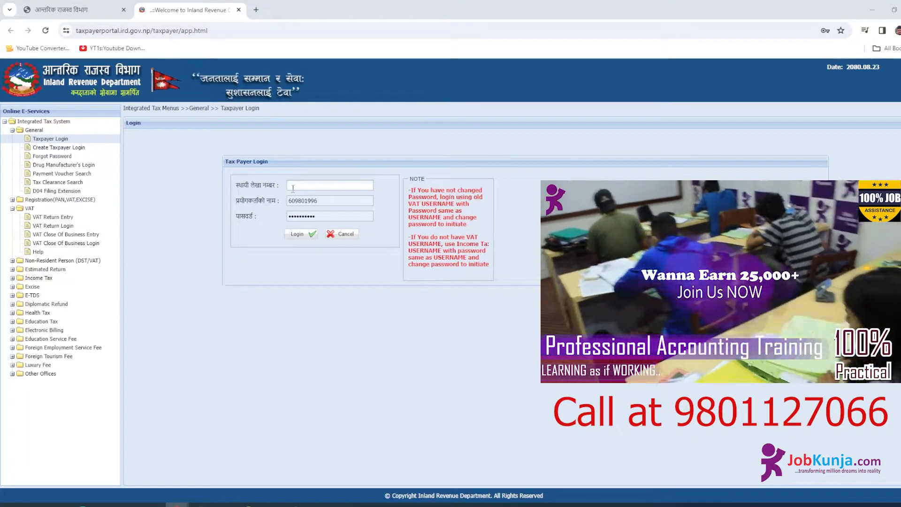
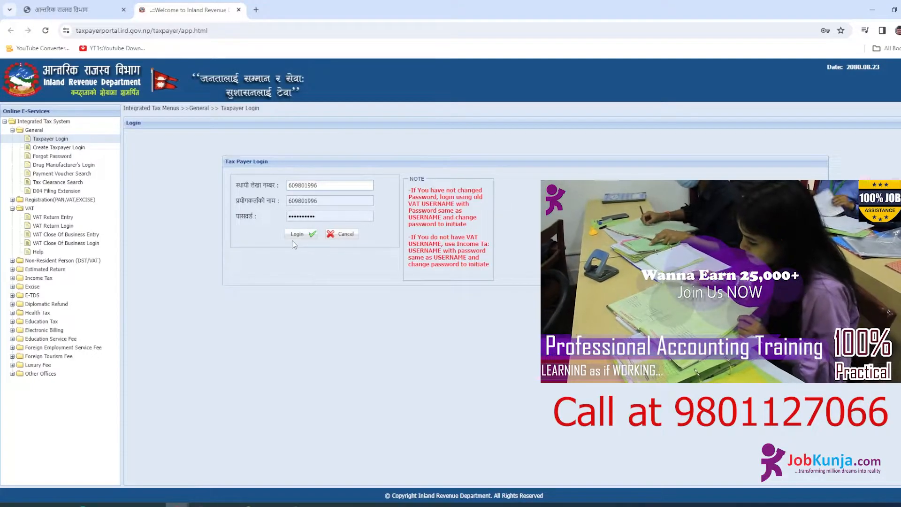
pyautogui.click(303, 234)
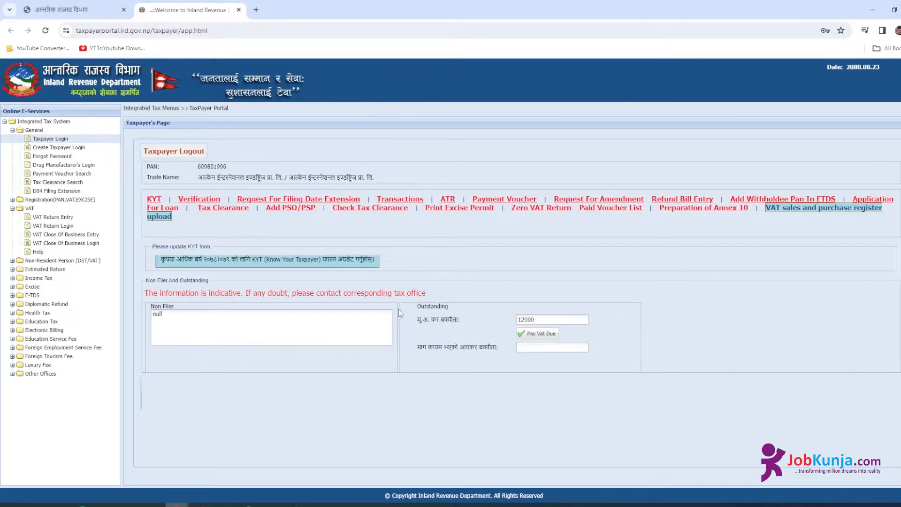
# - Show the taxpayer's transactions filtered to VAT and scroll to the bottom of the VAT Returns' List
pyautogui.click(410, 203)
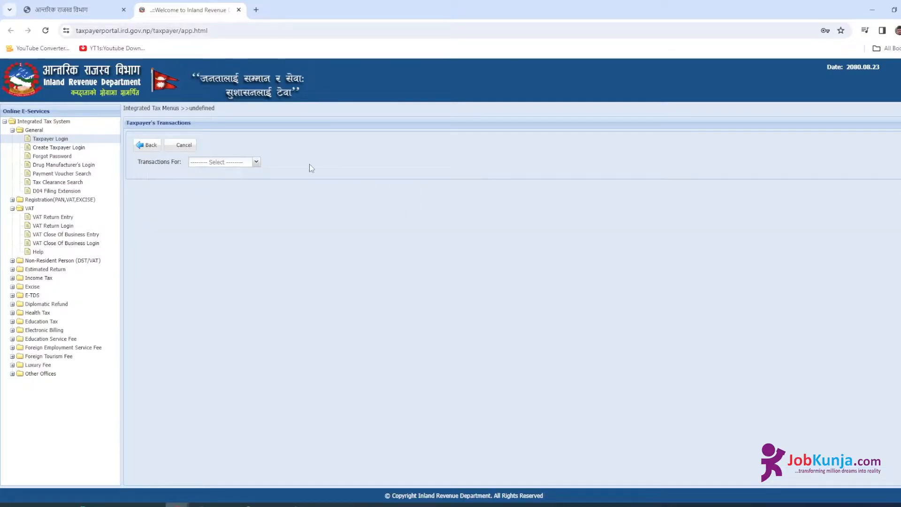
pyautogui.click(258, 165)
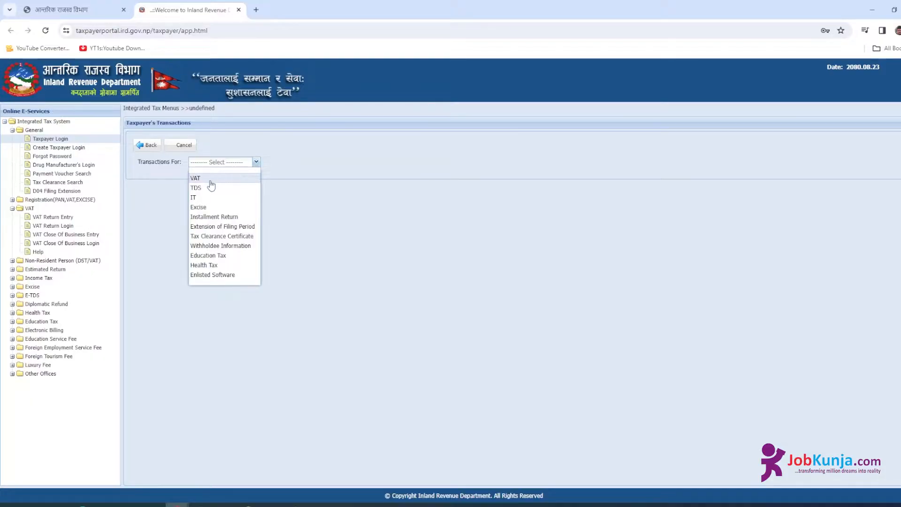
pyautogui.click(209, 179)
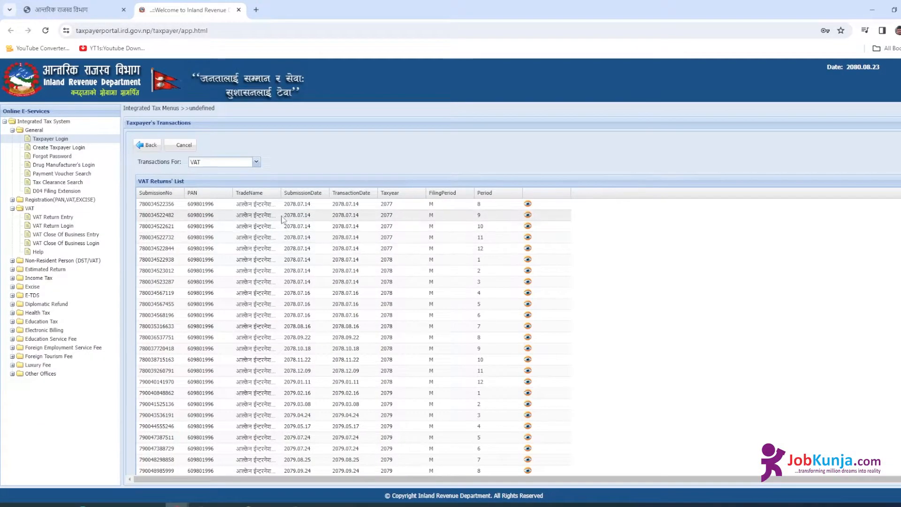
pyautogui.scroll(-3, 315, 274)
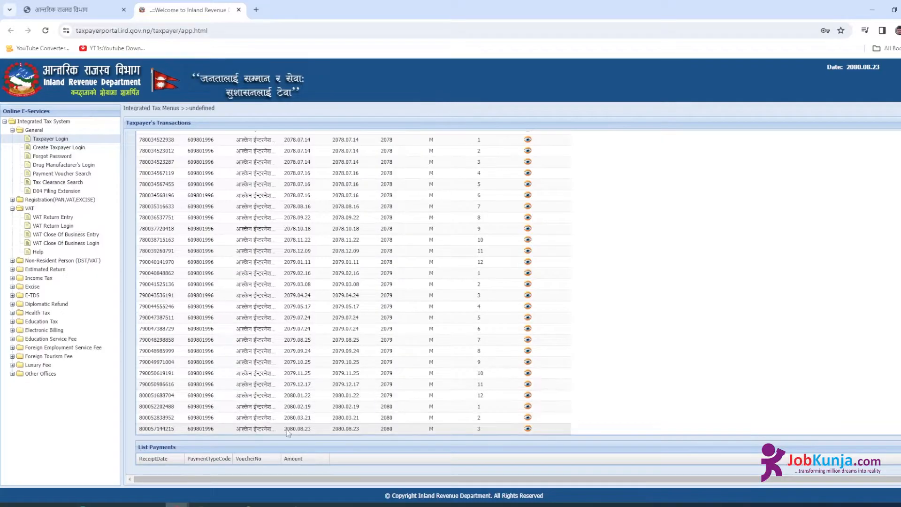
# - Select the latest VAT return, dated 2080.08.23
pyautogui.click(486, 429)
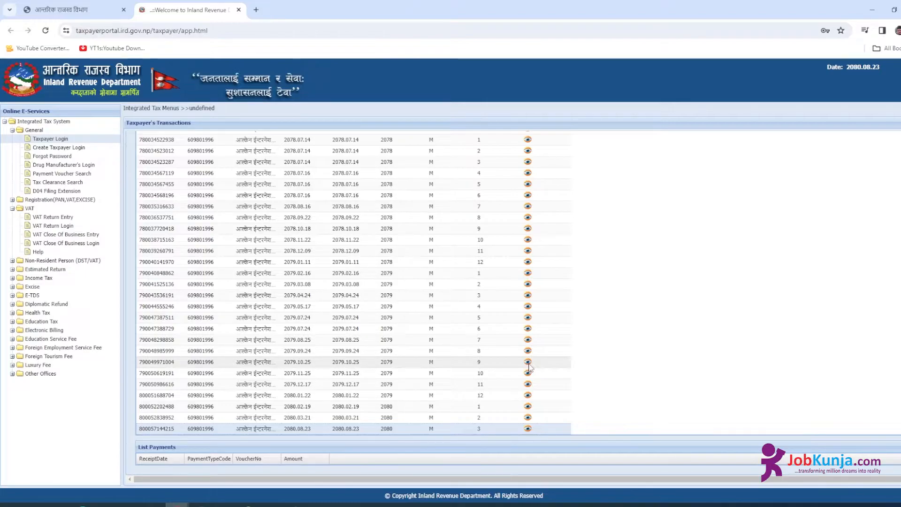
pyautogui.click(318, 350)
pyautogui.click(322, 284)
pyautogui.click(334, 207)
pyautogui.click(297, 341)
pyautogui.click(296, 395)
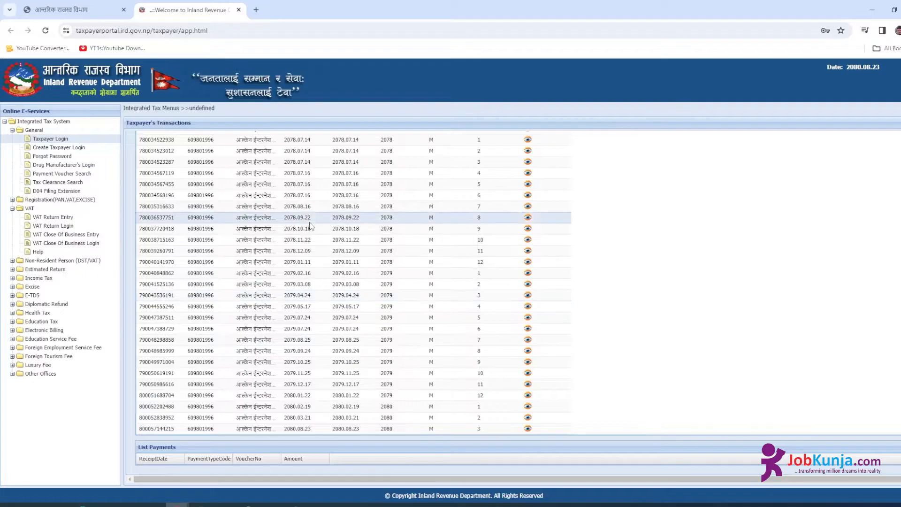
pyautogui.click(309, 430)
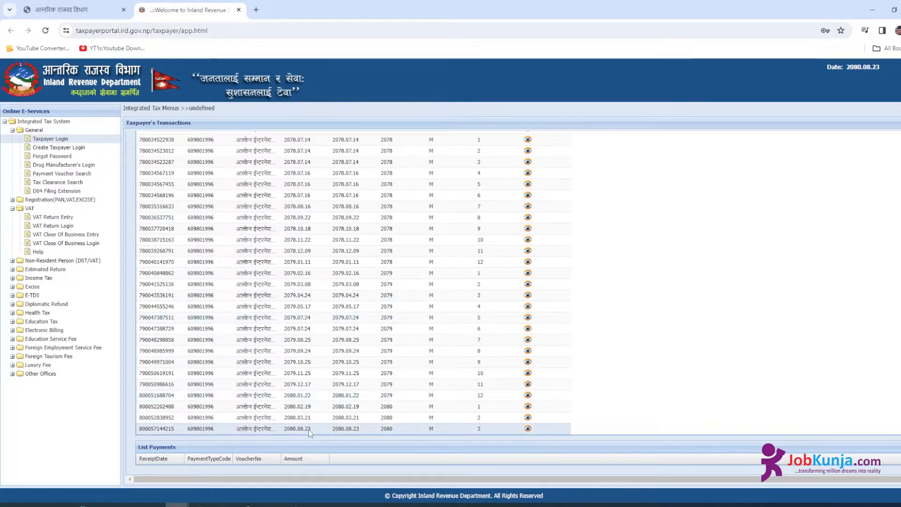
pyautogui.click(528, 429)
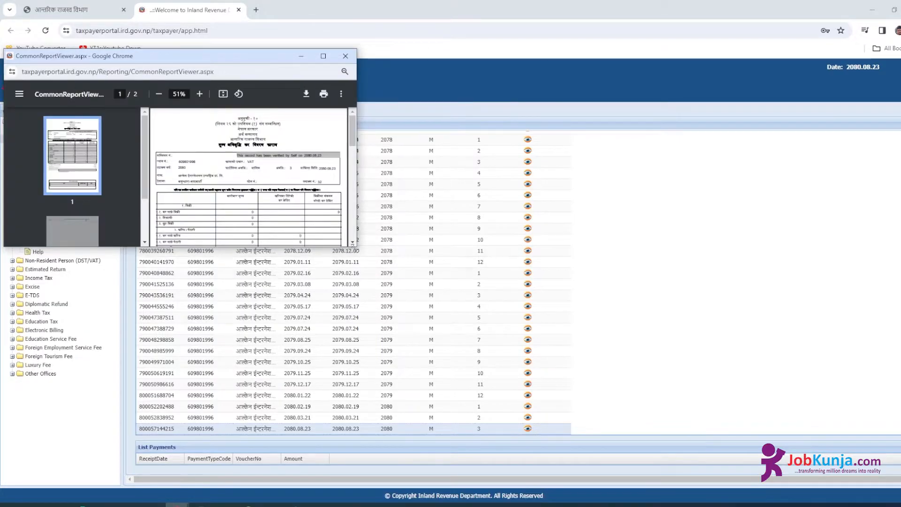
pyautogui.moveTo(353, 245); pyautogui.dragTo(704, 419)
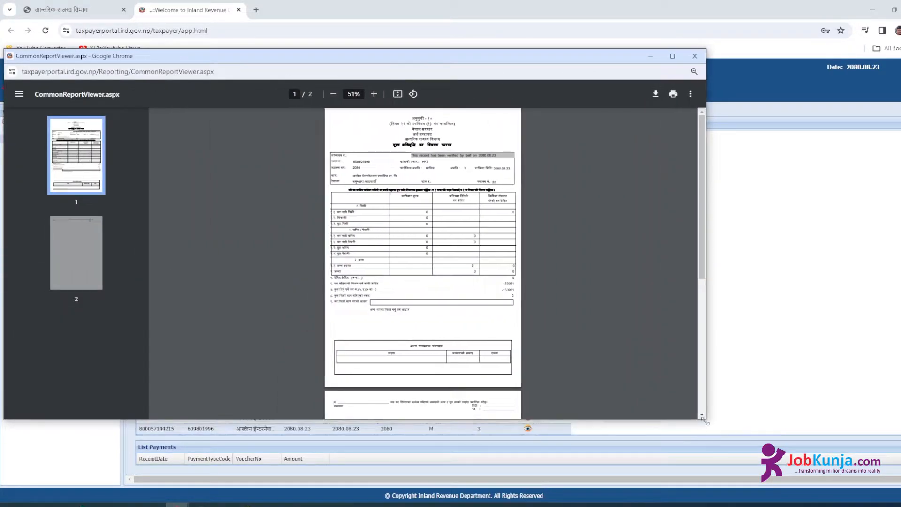
pyautogui.keyDown('ctrl'); pyautogui.scroll(5, 523, 295); pyautogui.keyUp('ctrl')
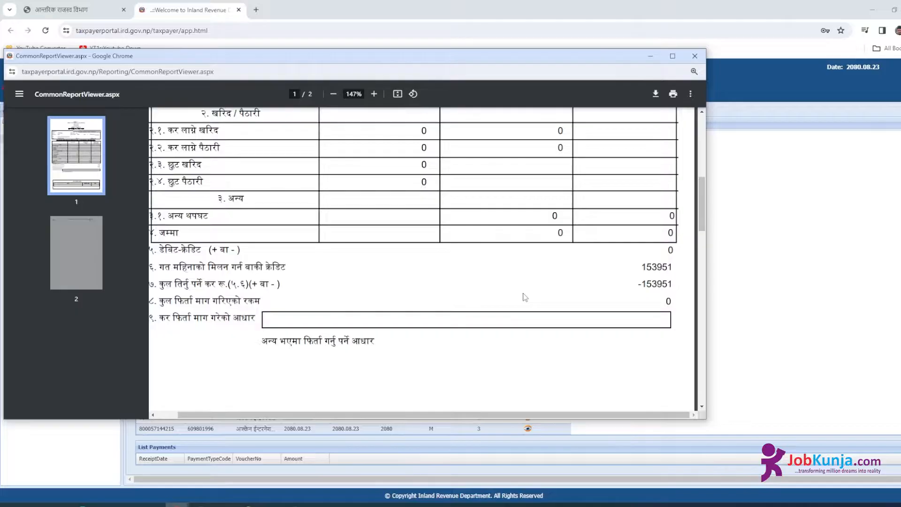
pyautogui.doubleClick(659, 286)
pyautogui.click(650, 56)
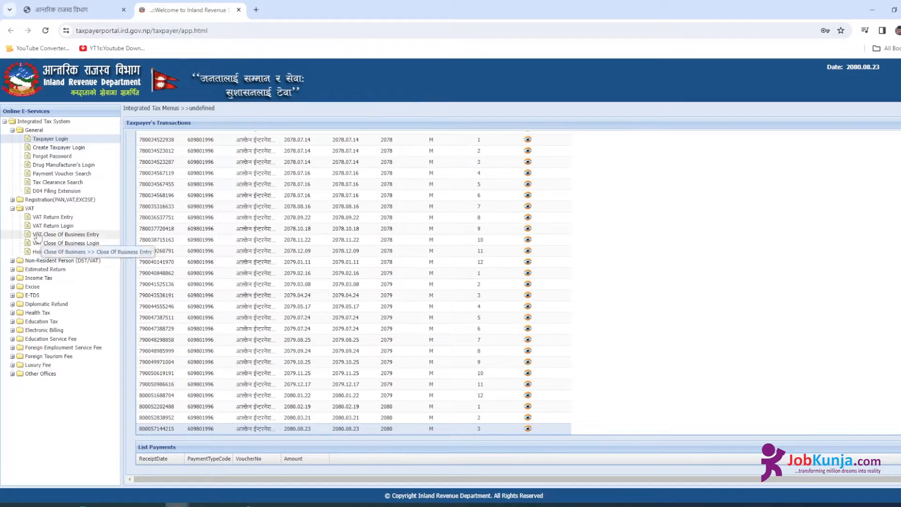
# - Fill the VAT return entry registration with username, PAN, password and confirmed password
pyautogui.click(53, 216)
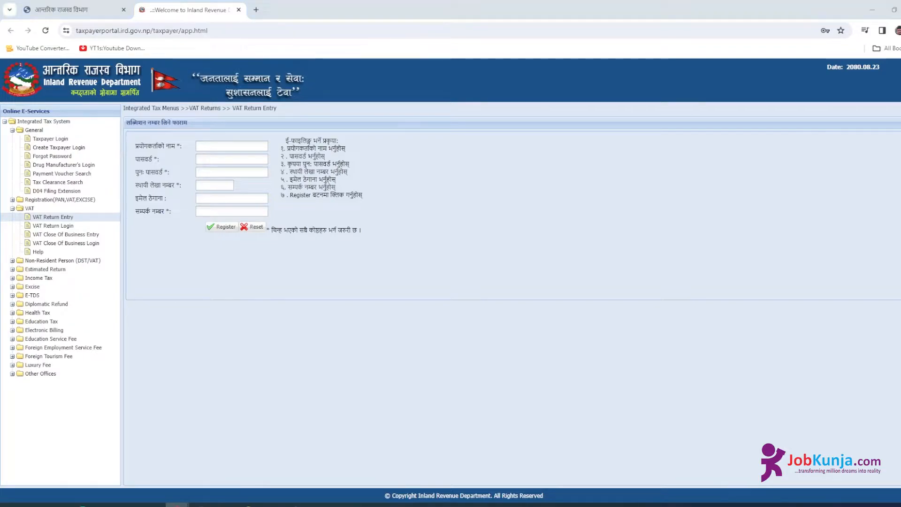
pyautogui.click(202, 146)
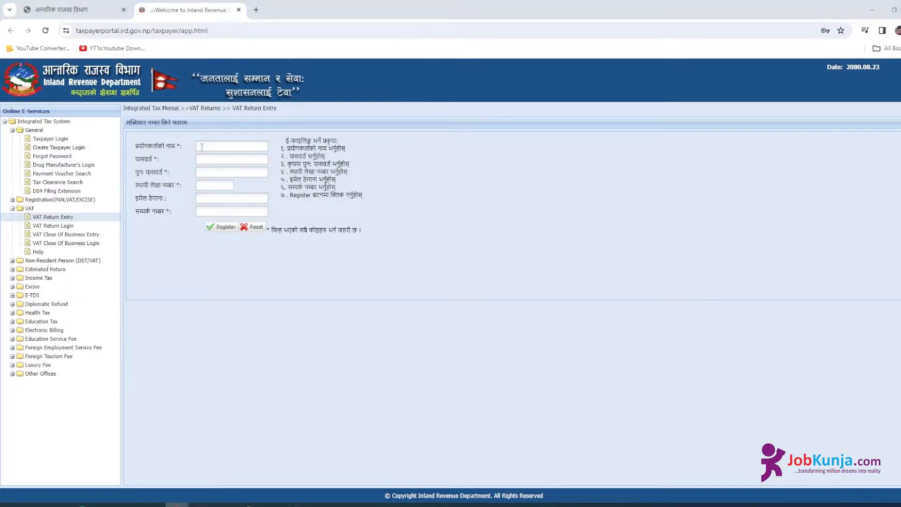
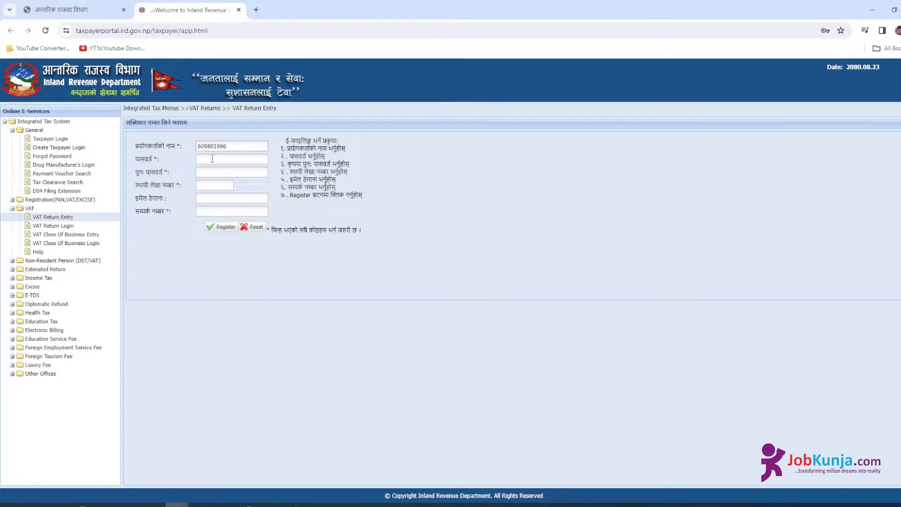
pyautogui.click(212, 159)
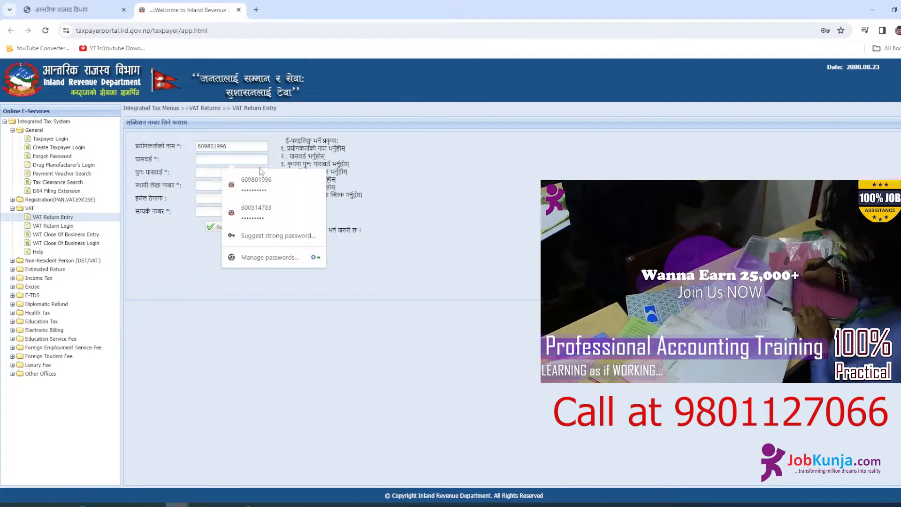
pyautogui.click(203, 186)
pyautogui.hotkey('ctrl', 'v')
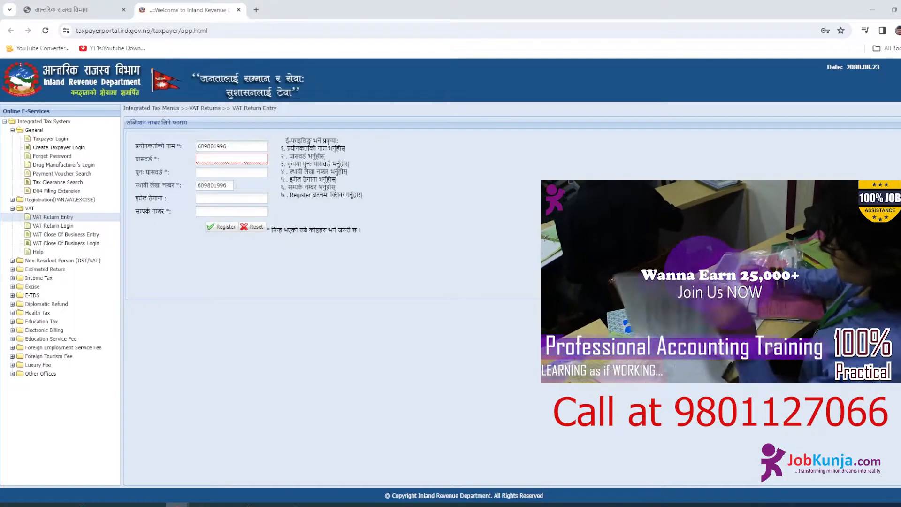
pyautogui.click(209, 158)
pyautogui.hotkey('ctrl', 'v')
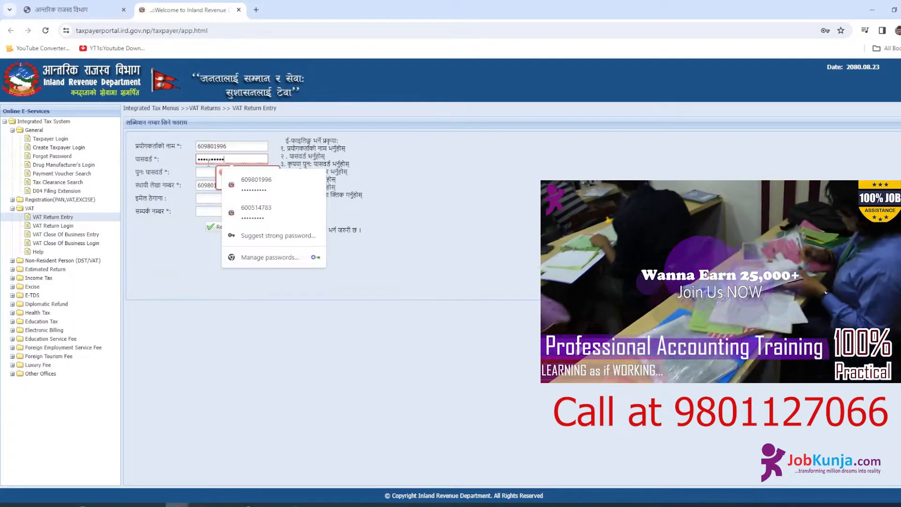
pyautogui.click(206, 172)
pyautogui.hotkey('ctrl', 'v')
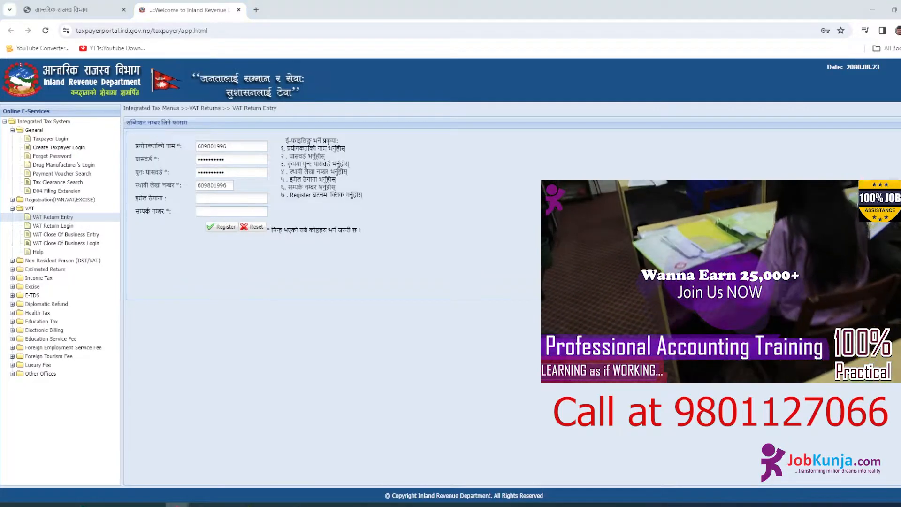
# - Enter the contact number, register, and proceed to the blank VAT return form
pyautogui.click(221, 211)
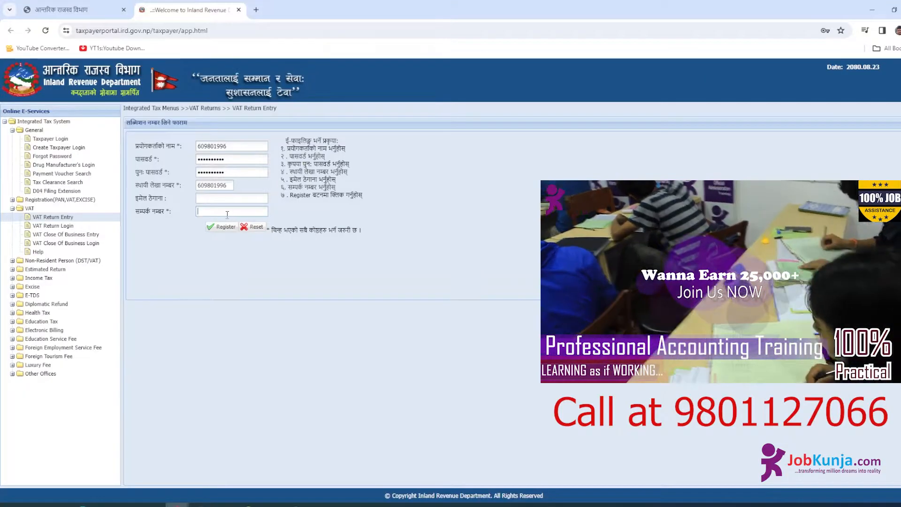
pyautogui.click(224, 230)
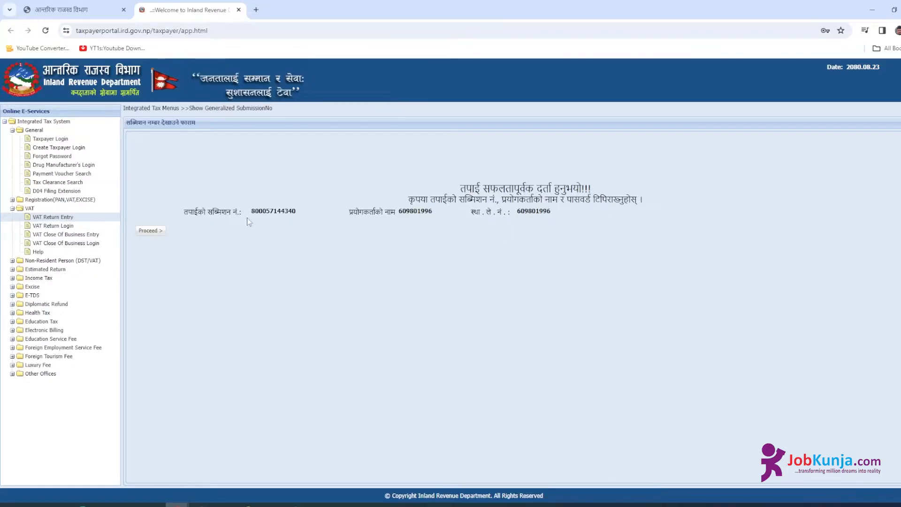
pyautogui.click(150, 230)
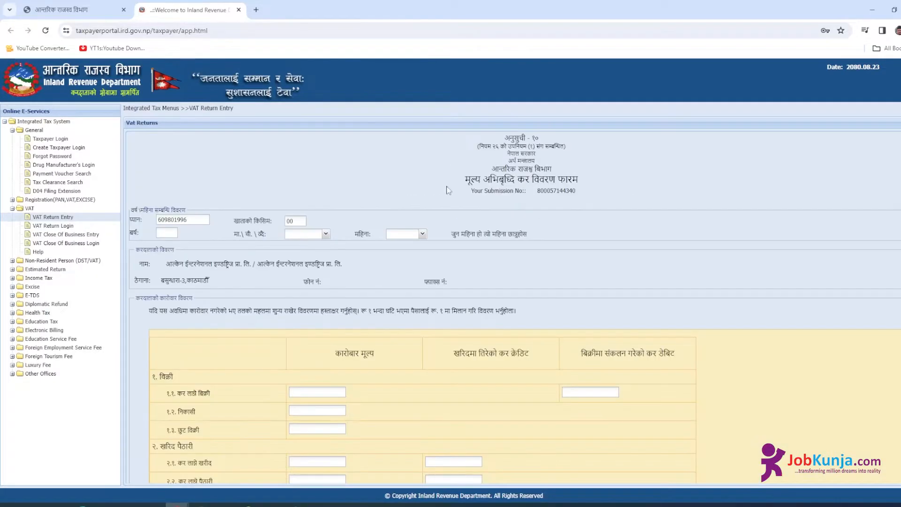
# - Set the return to year 2080, period type चौमासिक, and period प्रथम
pyautogui.click(174, 231)
pyautogui.click(325, 237)
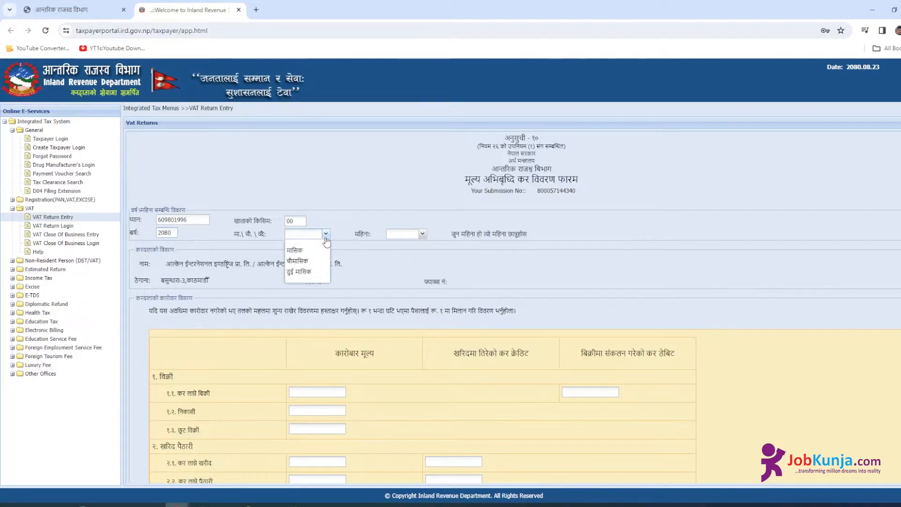
pyautogui.click(326, 237)
pyautogui.click(326, 237)
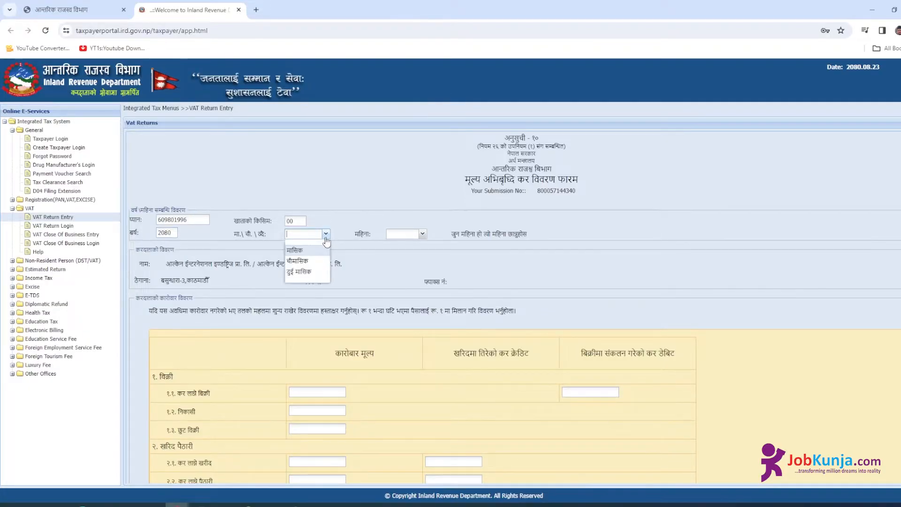
pyautogui.click(299, 264)
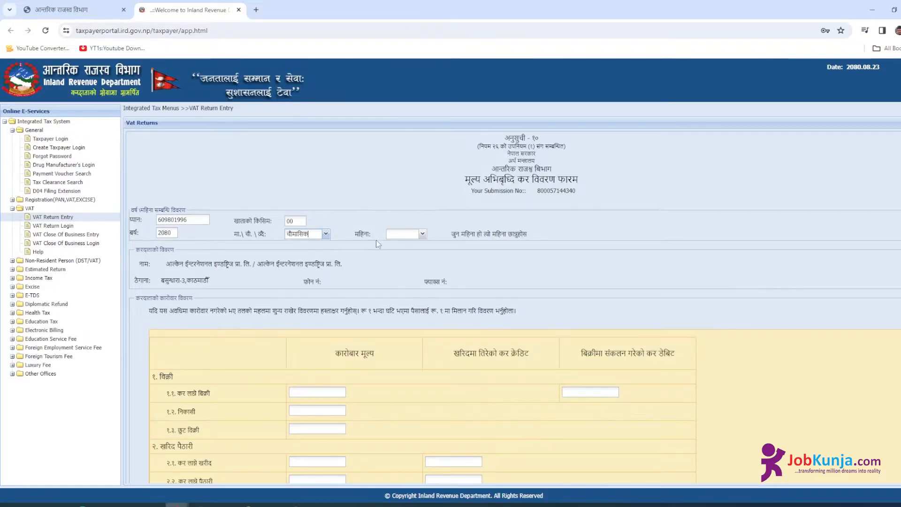
pyautogui.click(422, 233)
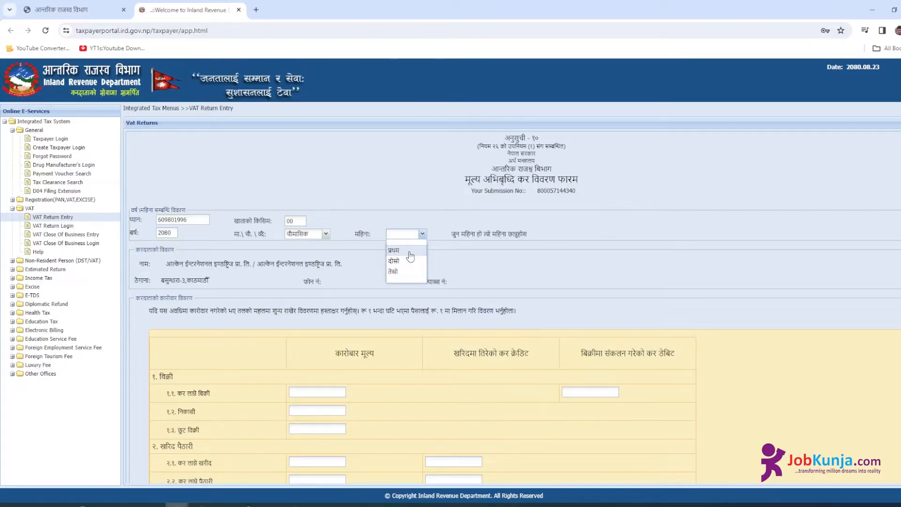
pyautogui.click(410, 254)
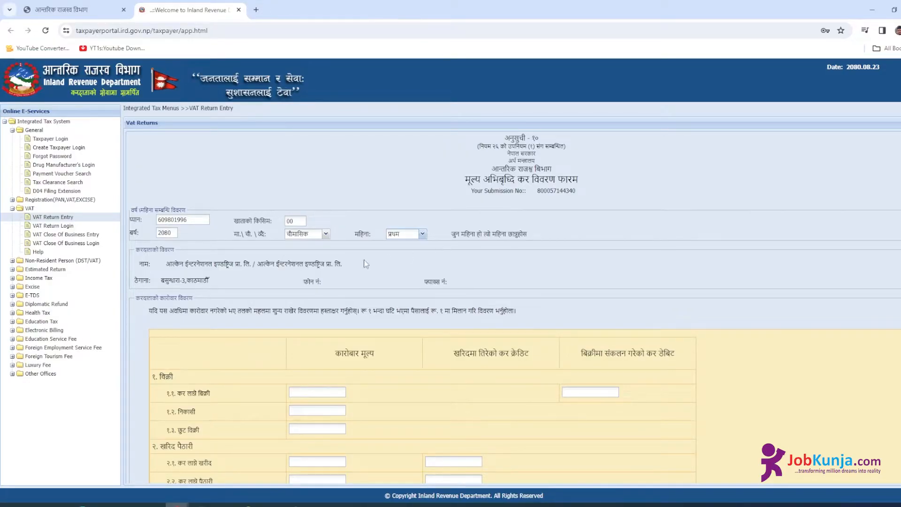
# - Check last period's remaining credit in the CommonReportViewer report, then select field 6 on the form
pyautogui.scroll(-4, 357, 266)
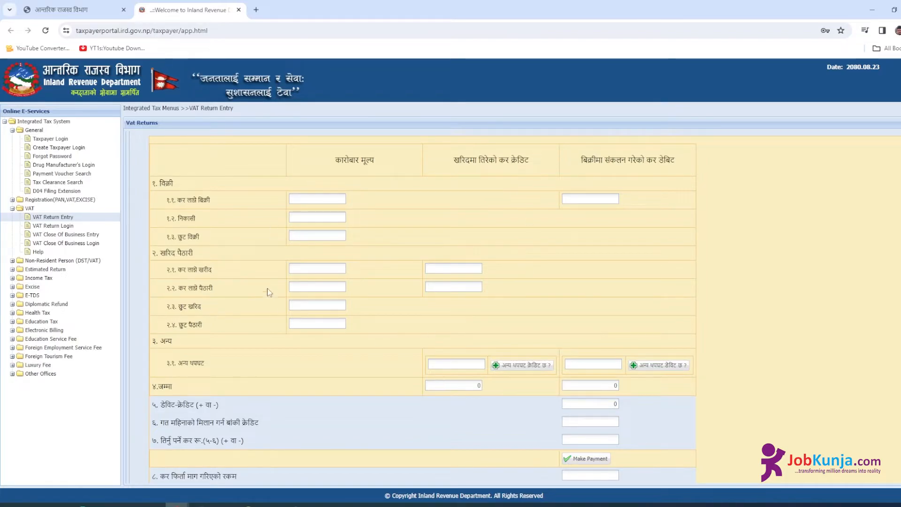
pyautogui.scroll(-2, 281, 366)
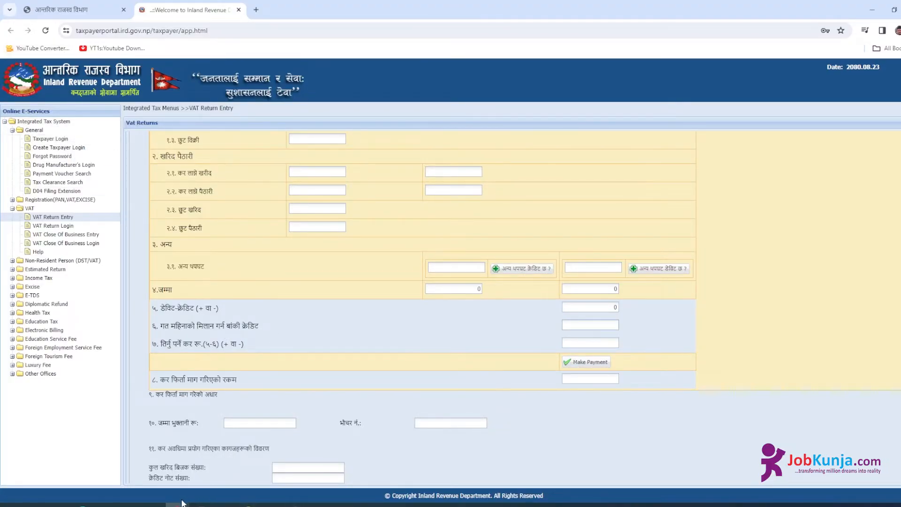
pyautogui.moveTo(177, 502)
pyautogui.click(356, 485)
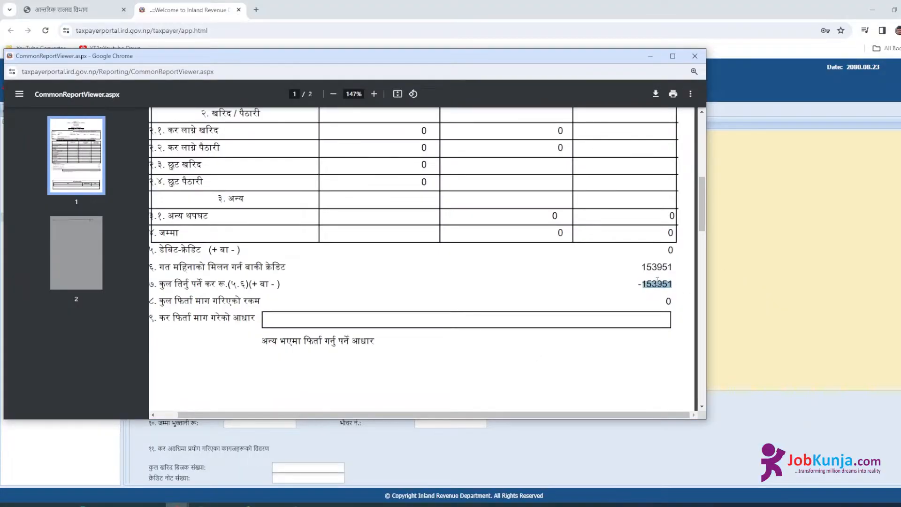
pyautogui.click(111, 9)
pyautogui.click(185, 14)
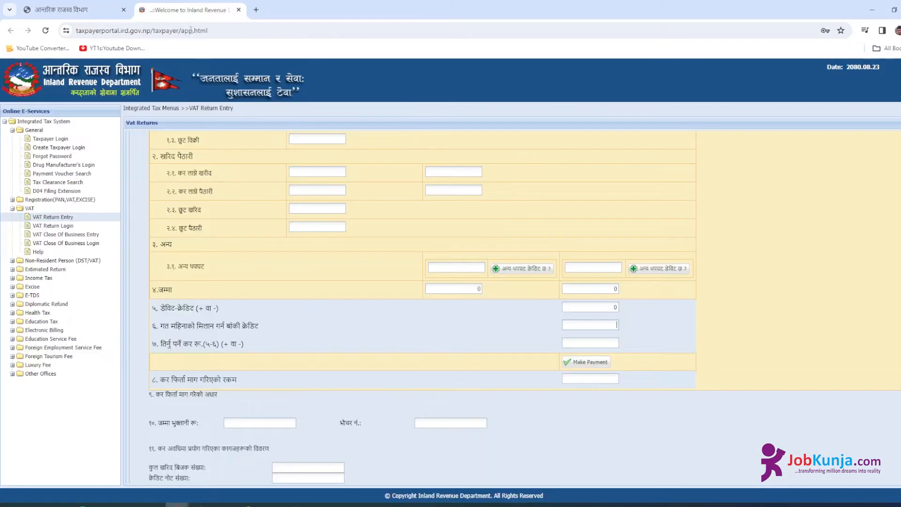
pyautogui.click(594, 325)
# - Enter 153951 as previous credit, tick the declaration, and save the VAT return
pyautogui.write('153951')
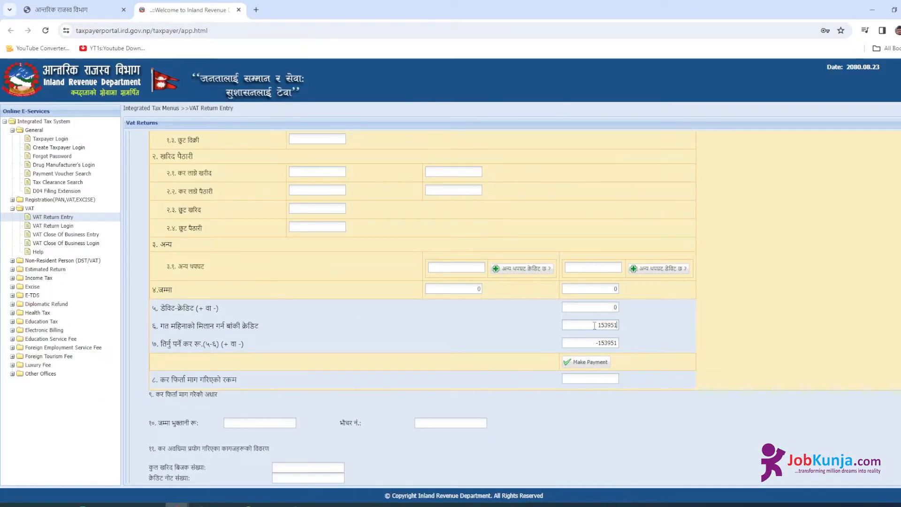
pyautogui.scroll(-2, 713, 370)
pyautogui.scroll(-7, 713, 371)
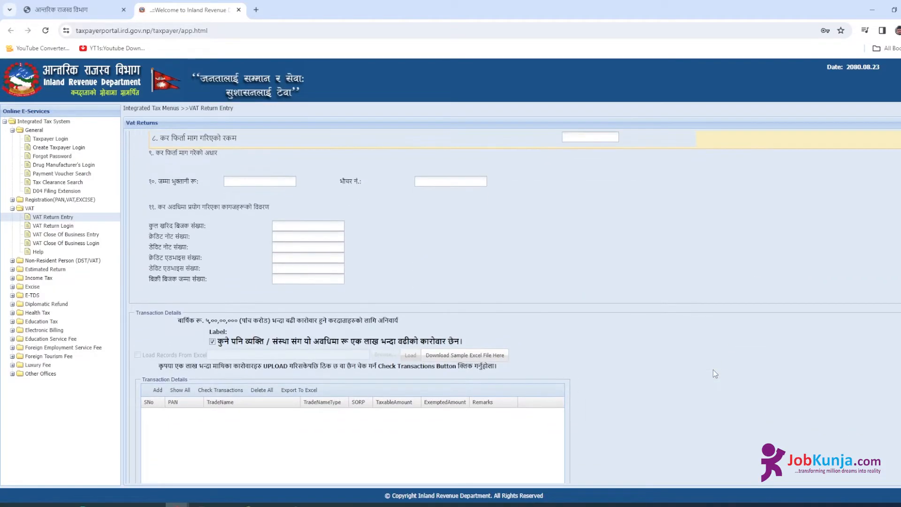
pyautogui.click(324, 463)
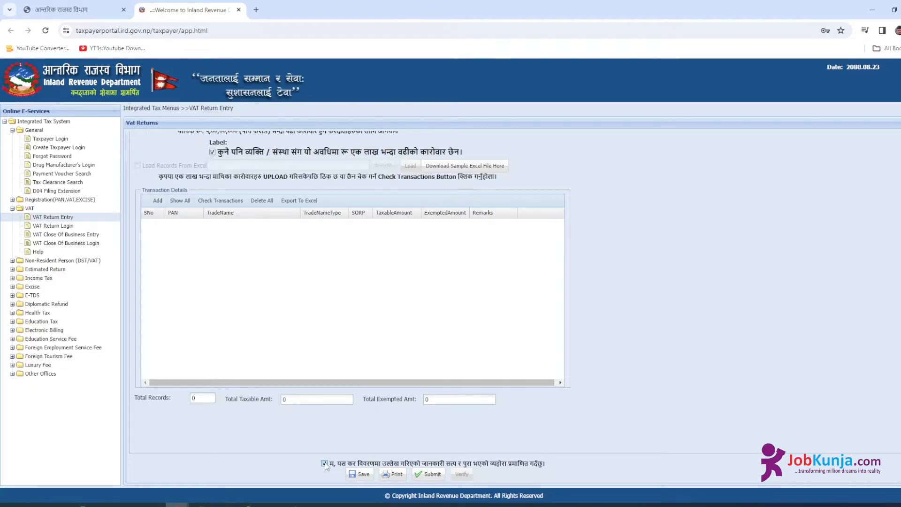
pyautogui.click(361, 474)
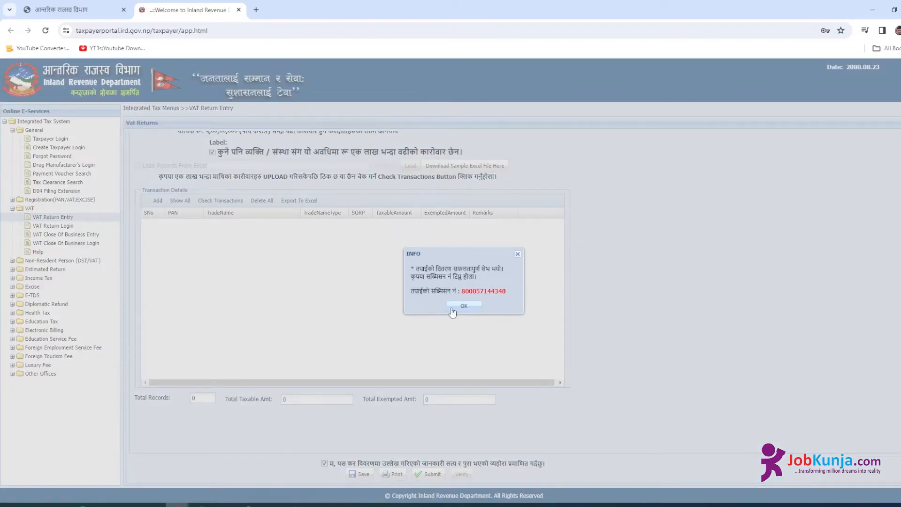
pyautogui.click(451, 309)
# - Submit the saved return and acknowledge the submission-number message
pyautogui.click(429, 474)
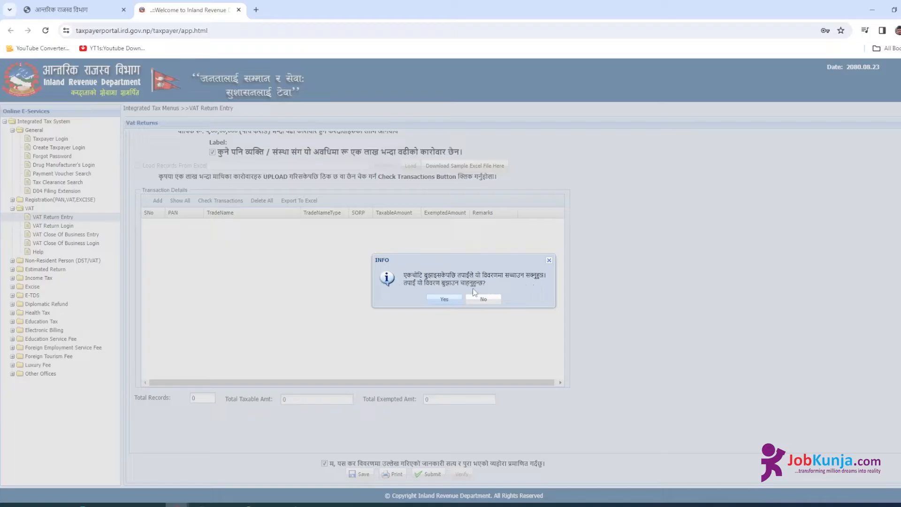
pyautogui.click(445, 299)
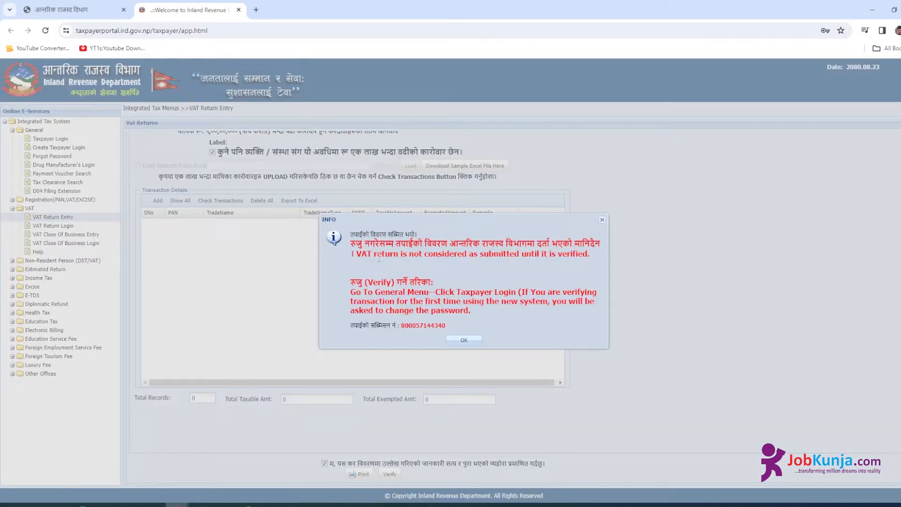
pyautogui.click(465, 342)
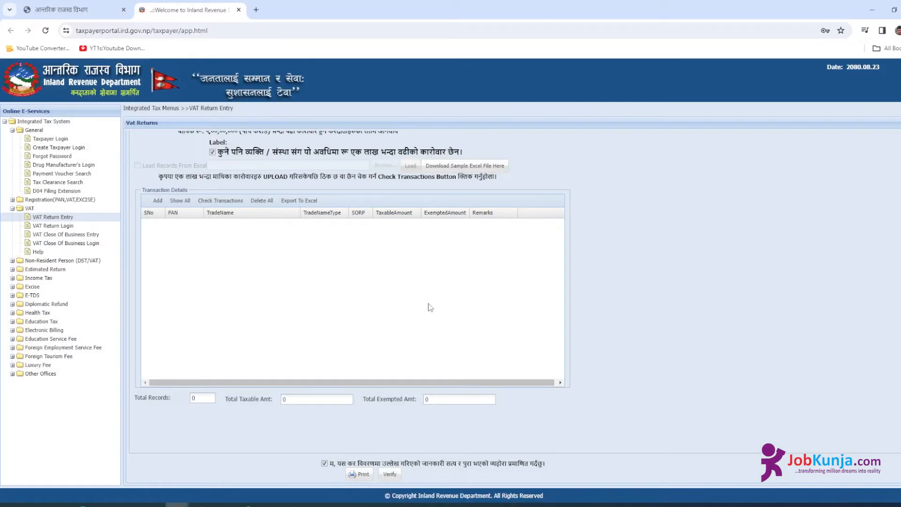
# - Verify the return via username and password with Previous Vat Due -153951
pyautogui.click(394, 476)
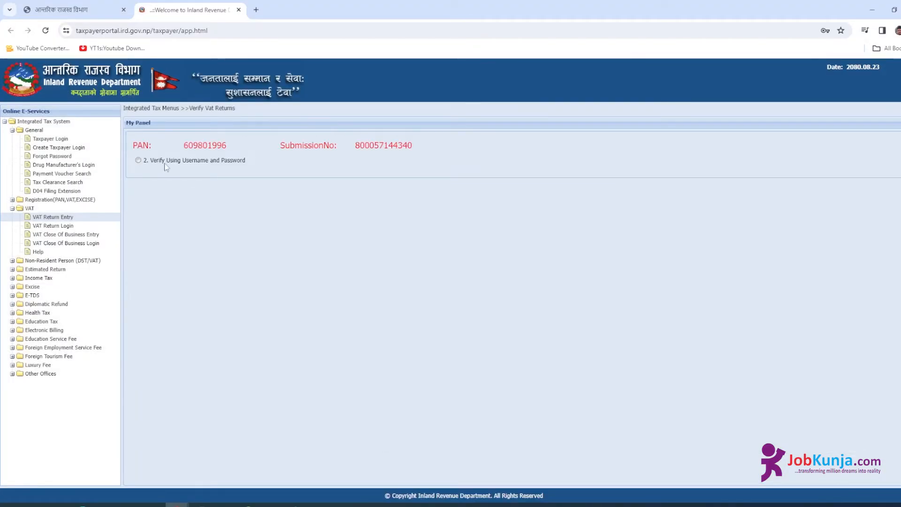
pyautogui.click(138, 160)
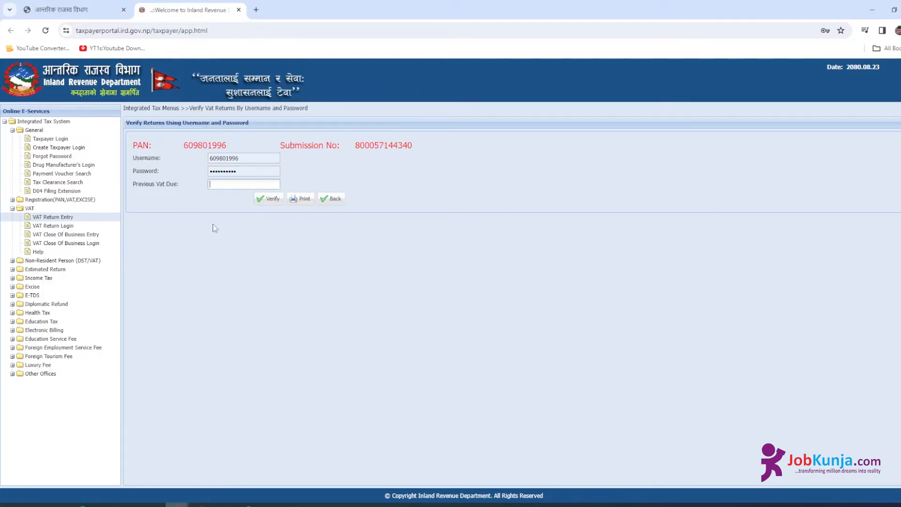
pyautogui.moveTo(188, 504)
pyautogui.click(283, 487)
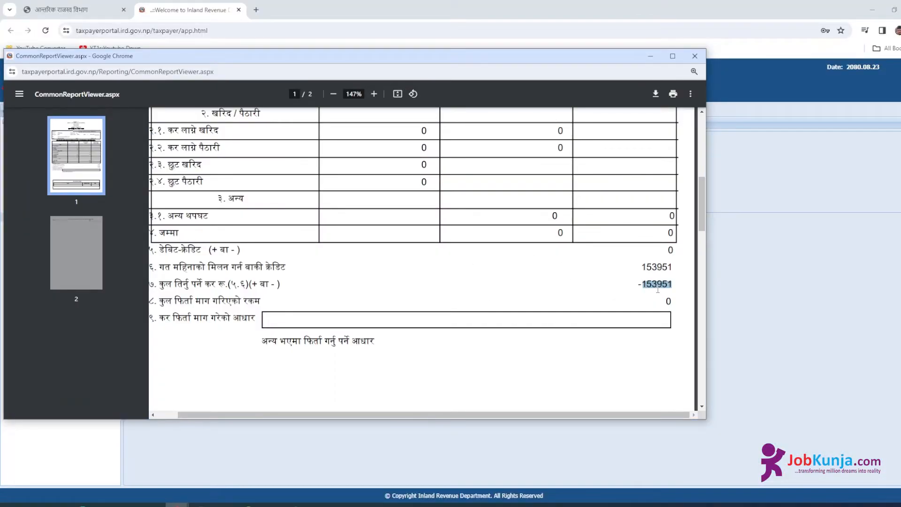
pyautogui.click(209, 8)
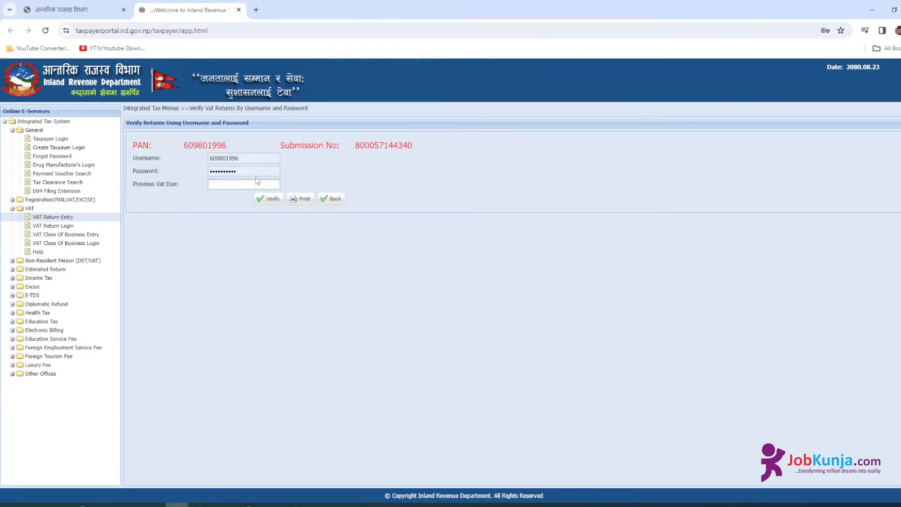
pyautogui.write('153951')
pyautogui.click(256, 201)
pyautogui.write('-')
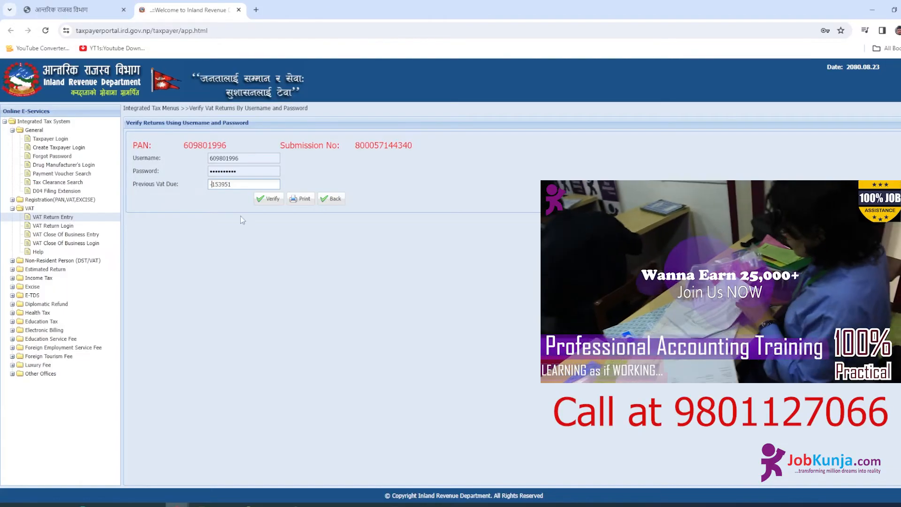
pyautogui.click(270, 200)
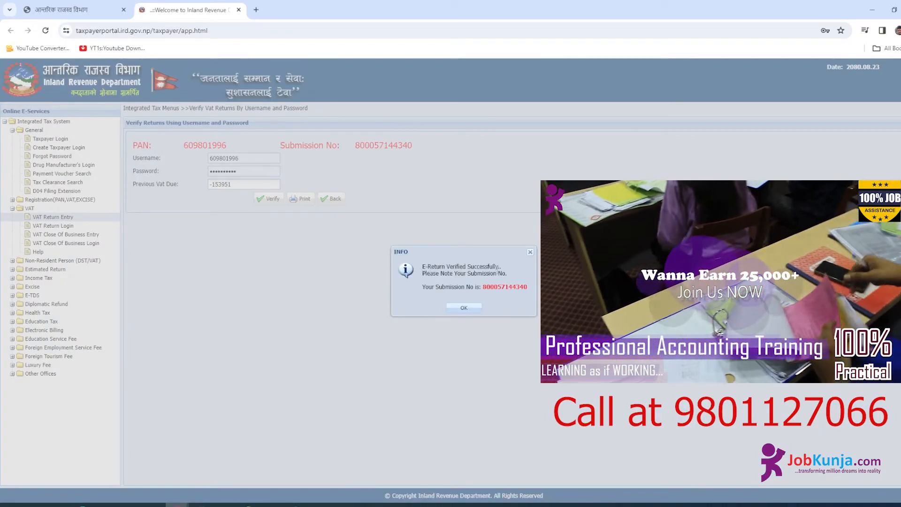
pyautogui.click(474, 309)
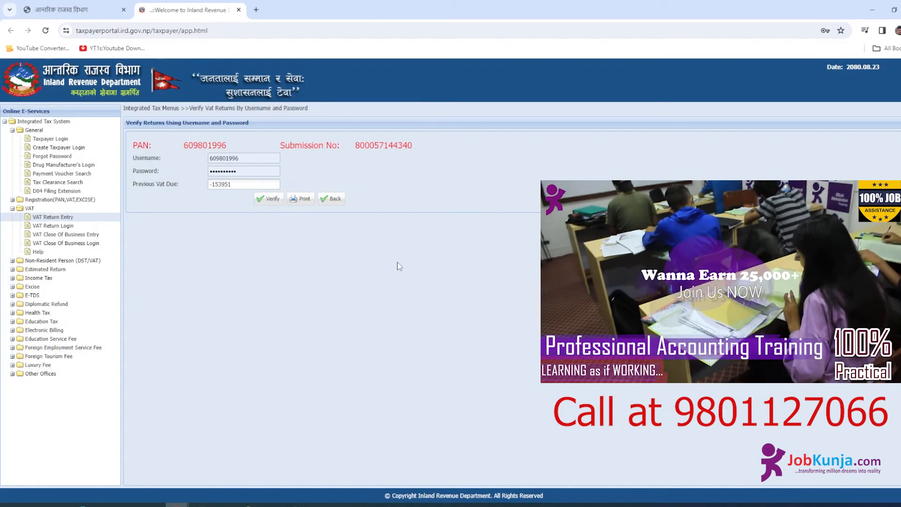